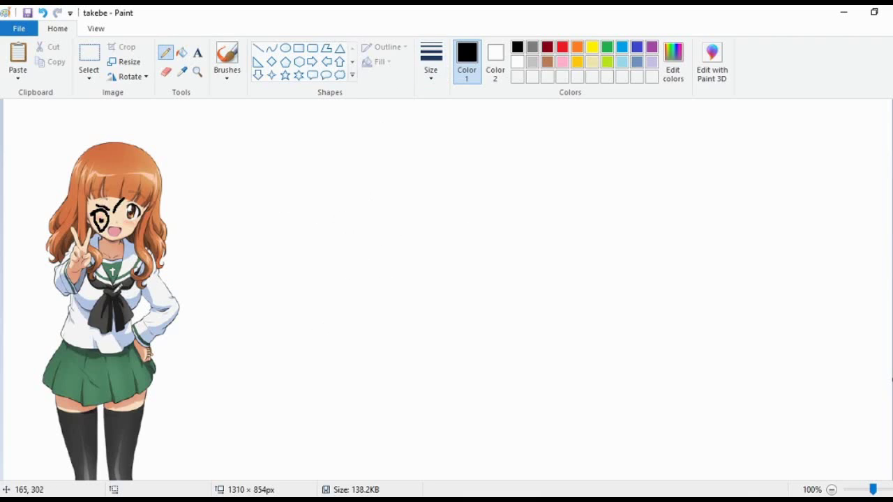
Sketch the figure's black body outline beside the reference girl, with a bent forearm and hand on one side and a cuff line on the raised arm
{"action": "mouse_move", "coordinate": [355, 231]}
{"action": "left_mouse_down"}
{"action": "mouse_move", "coordinate": [337, 286]}
{"action": "mouse_move", "coordinate": [348, 294]}
{"action": "mouse_move", "coordinate": [319, 373]}
{"action": "mouse_move", "coordinate": [329, 417]}
{"action": "mouse_move", "coordinate": [321, 448]}
{"action": "mouse_move", "coordinate": [362, 434]}
{"action": "mouse_move", "coordinate": [359, 394]}
{"action": "mouse_move", "coordinate": [381, 379]}
{"action": "mouse_move", "coordinate": [393, 429]}
{"action": "mouse_move", "coordinate": [414, 431]}
{"action": "mouse_move", "coordinate": [406, 434]}
{"action": "mouse_move", "coordinate": [435, 392]}
{"action": "mouse_move", "coordinate": [413, 344]}
{"action": "mouse_move", "coordinate": [408, 285]}
{"action": "mouse_move", "coordinate": [440, 313]}
{"action": "mouse_move", "coordinate": [459, 283]}
{"action": "mouse_move", "coordinate": [415, 226]}
{"action": "mouse_move", "coordinate": [450, 177]}
{"action": "mouse_move", "coordinate": [356, 182]}
{"action": "mouse_move", "coordinate": [365, 216]}
{"action": "mouse_move", "coordinate": [354, 246]}
{"action": "mouse_move", "coordinate": [350, 225]}
{"action": "left_mouse_up"}
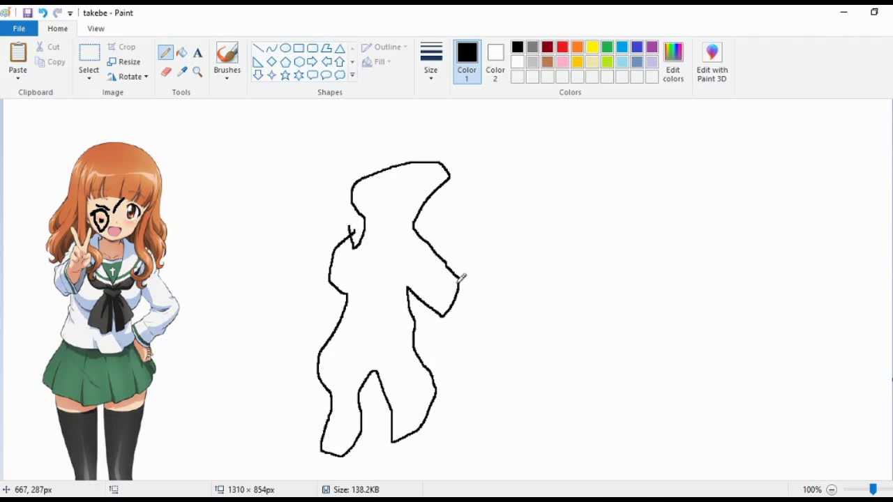
{"action": "mouse_move", "coordinate": [460, 278]}
{"action": "left_mouse_down"}
{"action": "mouse_move", "coordinate": [467, 316]}
{"action": "mouse_move", "coordinate": [427, 365]}
{"action": "mouse_move", "coordinate": [446, 367]}
{"action": "mouse_move", "coordinate": [421, 375]}
{"action": "mouse_move", "coordinate": [448, 303]}
{"action": "left_mouse_up"}
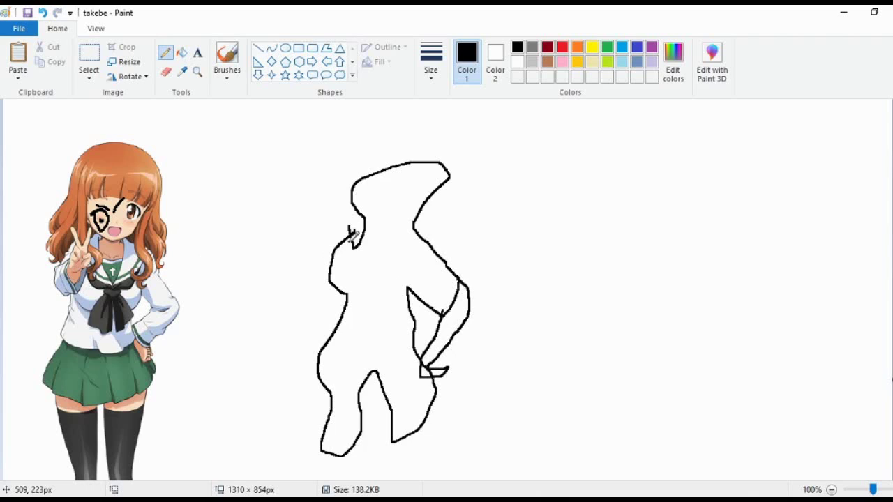
{"action": "left_click_drag", "start_coordinate": [352, 249], "coordinate": [328, 262]}
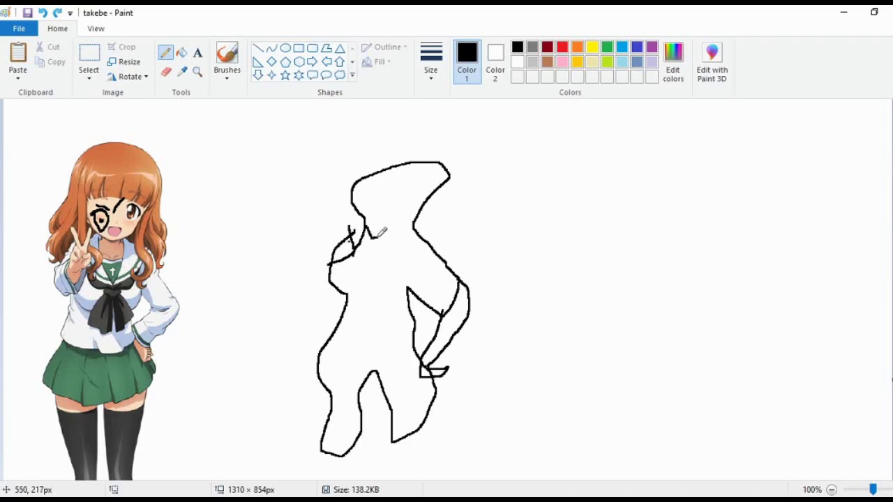
Draw the black chin and neckline curves below the head and mark a small green X inside the neckline
{"action": "left_click_drag", "start_coordinate": [379, 236], "coordinate": [399, 250]}
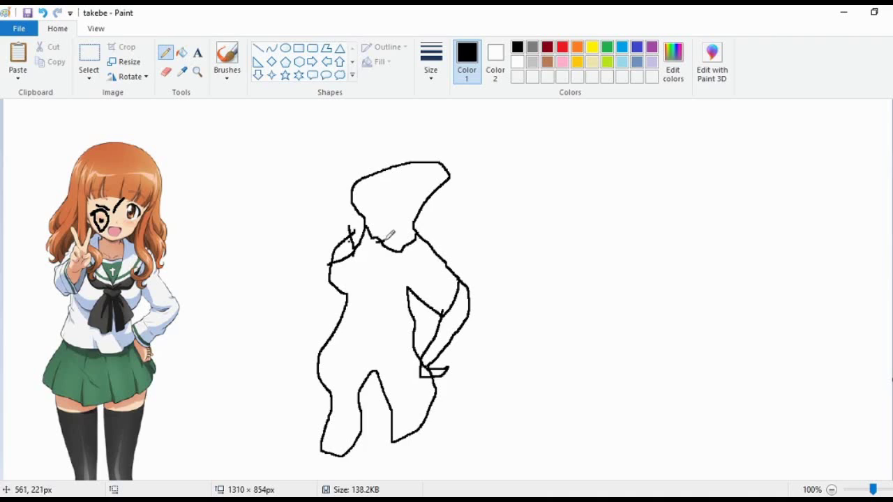
{"action": "left_click_drag", "start_coordinate": [387, 238], "coordinate": [415, 231]}
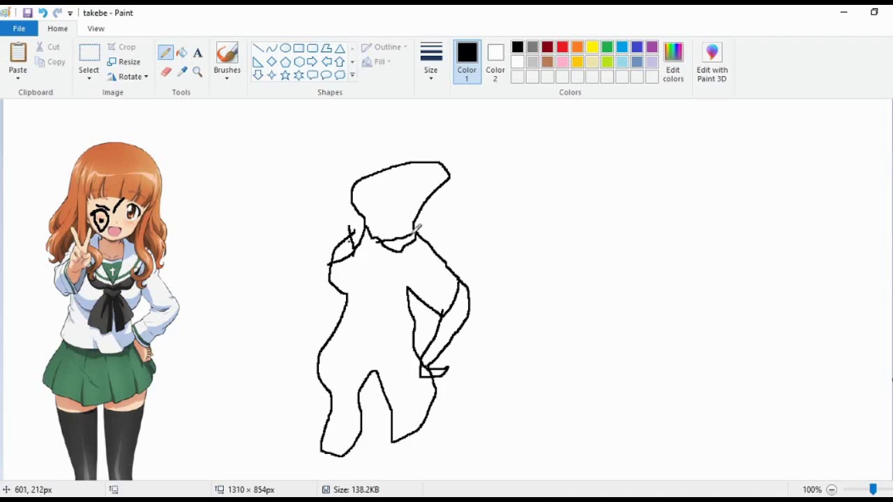
{"action": "left_click", "coordinate": [607, 47]}
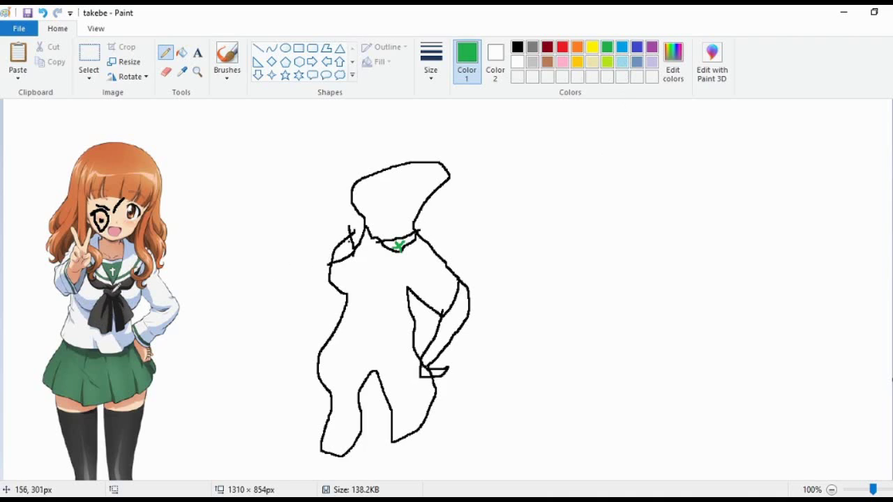
Add the black collar with scribbled shading on both shoulders and draw the shirt's waistline across the torso
{"action": "left_click", "coordinate": [517, 47]}
{"action": "mouse_move", "coordinate": [356, 230]}
{"action": "left_mouse_down"}
{"action": "mouse_move", "coordinate": [375, 265]}
{"action": "mouse_move", "coordinate": [376, 252]}
{"action": "mouse_move", "coordinate": [423, 257]}
{"action": "left_mouse_up"}
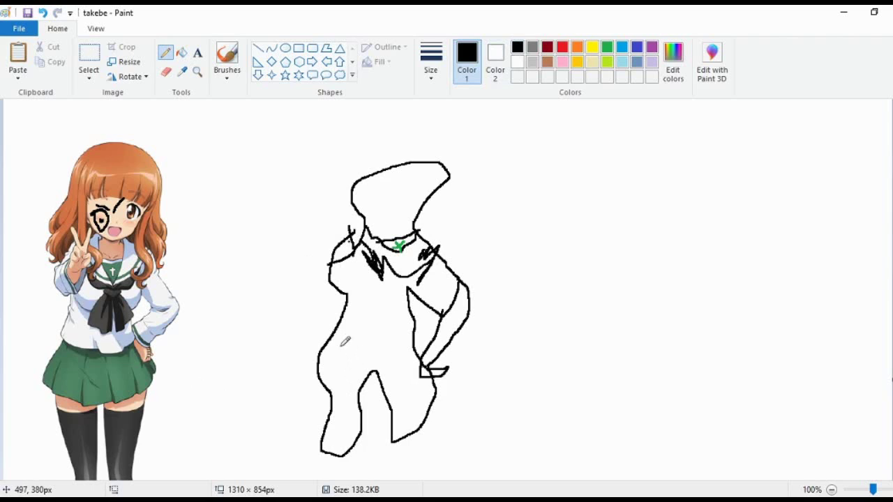
{"action": "left_click_drag", "start_coordinate": [326, 341], "coordinate": [430, 333]}
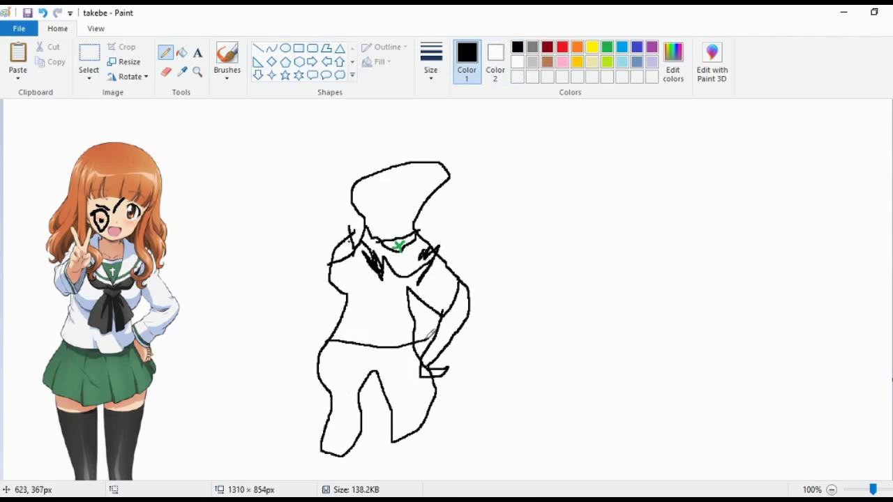
Draw a green zigzag skirt hem across the hips and black stocking-top lines across both legs
{"action": "left_click", "coordinate": [607, 48]}
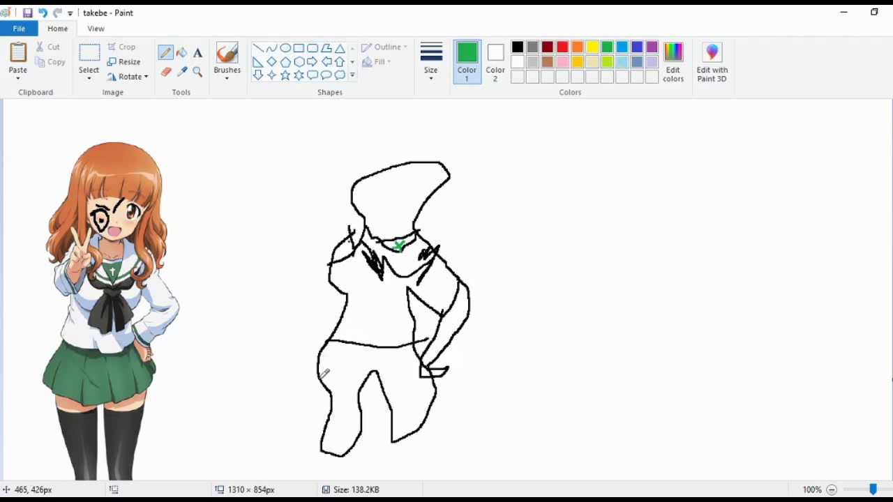
{"action": "left_click_drag", "start_coordinate": [323, 374], "coordinate": [438, 380]}
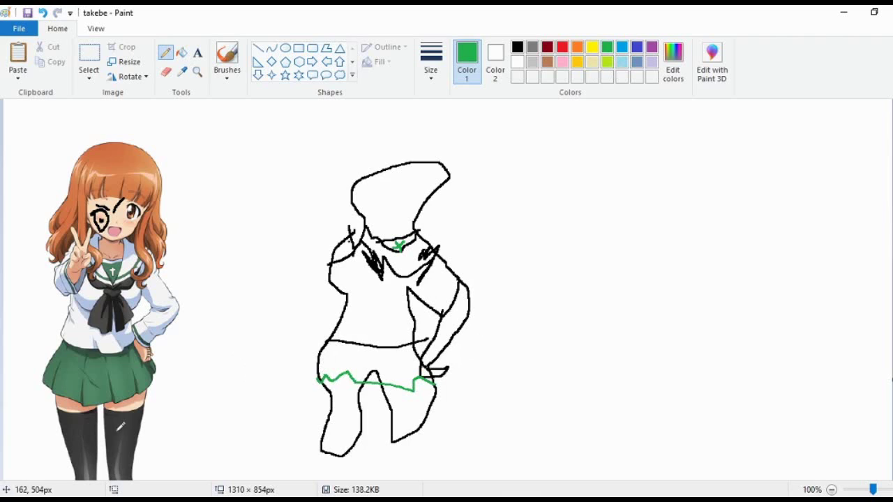
{"action": "left_click", "coordinate": [517, 47]}
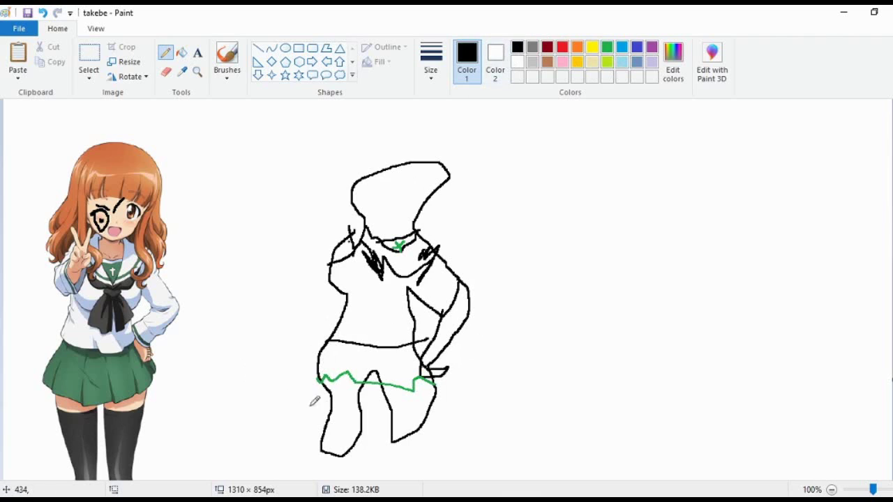
{"action": "left_click_drag", "start_coordinate": [331, 403], "coordinate": [362, 399]}
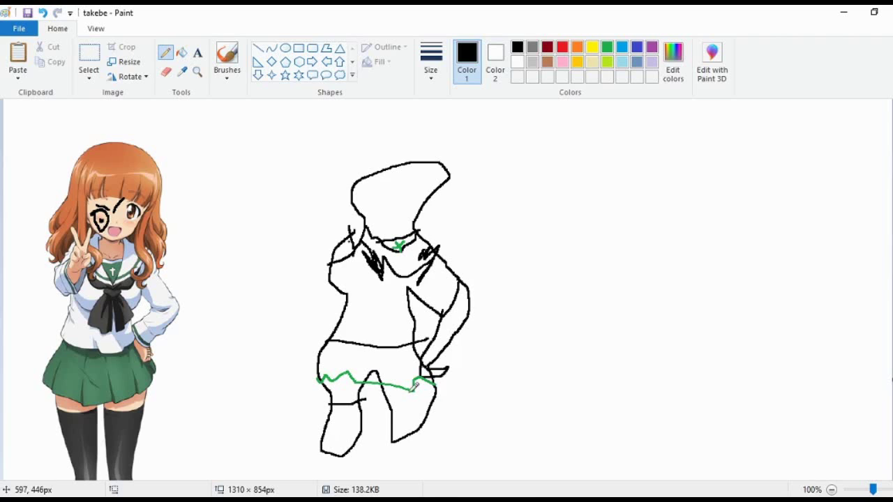
{"action": "mouse_move", "coordinate": [416, 386]}
{"action": "left_mouse_down"}
{"action": "mouse_move", "coordinate": [390, 401]}
{"action": "mouse_move", "coordinate": [447, 401]}
{"action": "left_mouse_up"}
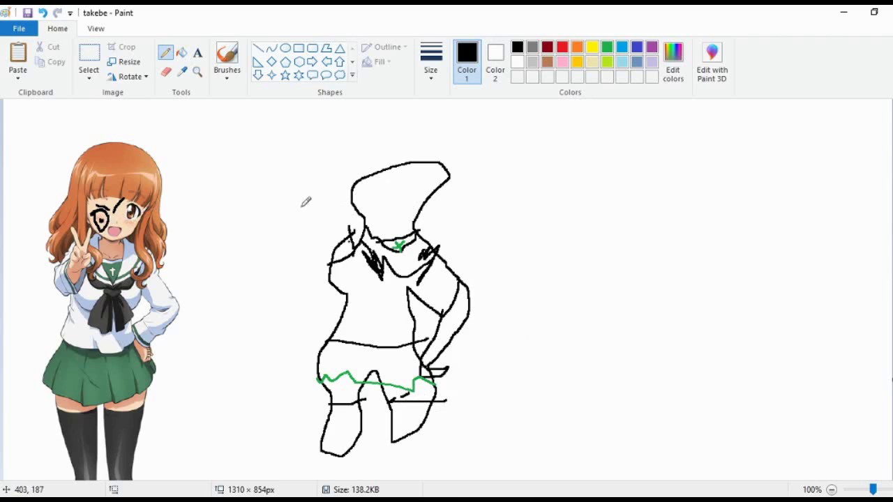
Draw the two eyes with pupils on the face in black, making the upper one larger and heavily scribbled
{"action": "mouse_move", "coordinate": [363, 194]}
{"action": "left_mouse_down"}
{"action": "mouse_move", "coordinate": [387, 215]}
{"action": "mouse_move", "coordinate": [375, 217]}
{"action": "mouse_move", "coordinate": [374, 194]}
{"action": "left_mouse_up"}
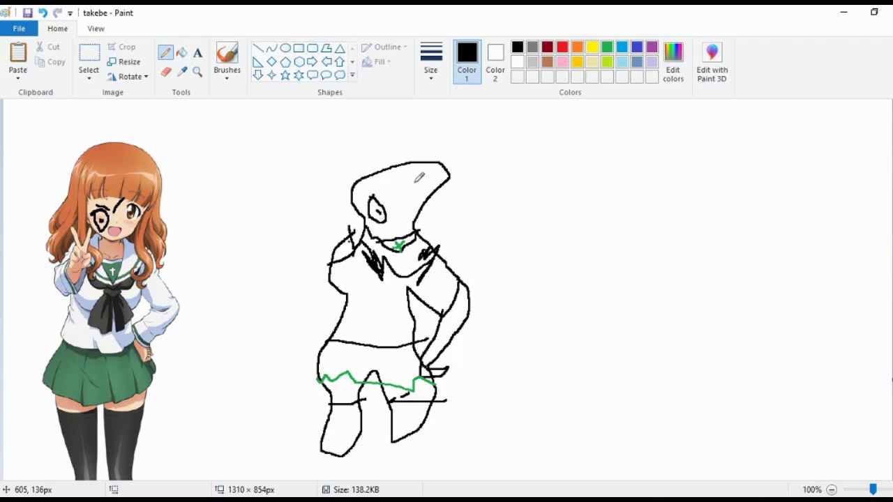
{"action": "mouse_move", "coordinate": [403, 179]}
{"action": "left_mouse_down"}
{"action": "mouse_move", "coordinate": [419, 166]}
{"action": "mouse_move", "coordinate": [436, 191]}
{"action": "mouse_move", "coordinate": [411, 169]}
{"action": "mouse_move", "coordinate": [426, 193]}
{"action": "mouse_move", "coordinate": [420, 175]}
{"action": "left_mouse_up"}
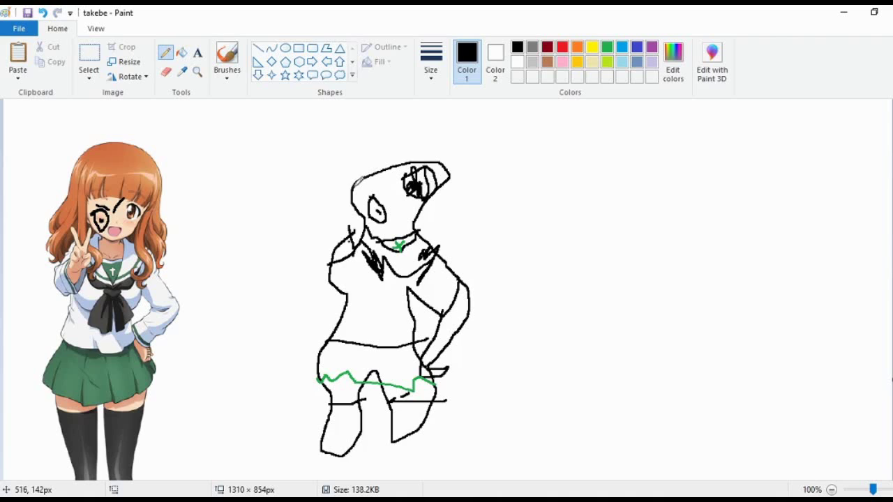
Outline the long hair in gold around the head, with jagged ends and a lock hanging over the chest
{"action": "mouse_move", "coordinate": [355, 190]}
{"action": "left_mouse_down"}
{"action": "mouse_move", "coordinate": [418, 159]}
{"action": "mouse_move", "coordinate": [440, 158]}
{"action": "mouse_move", "coordinate": [454, 180]}
{"action": "left_mouse_up"}
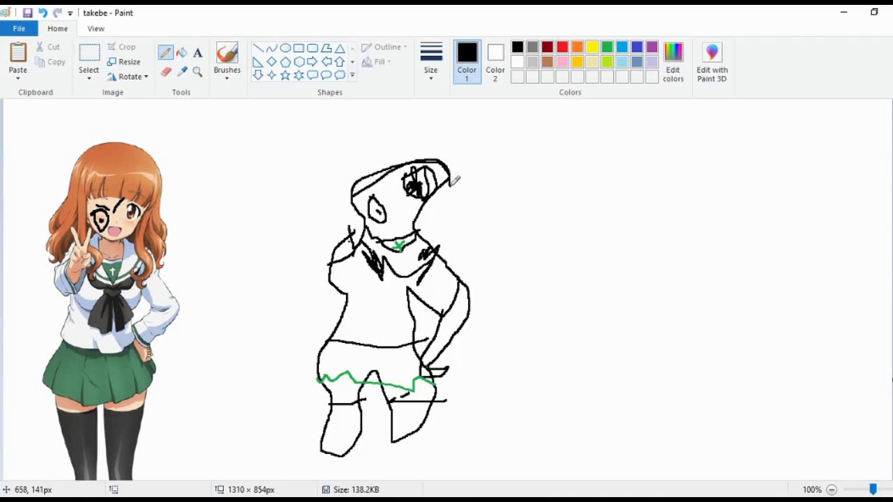
{"action": "key", "text": "ctrl+z"}
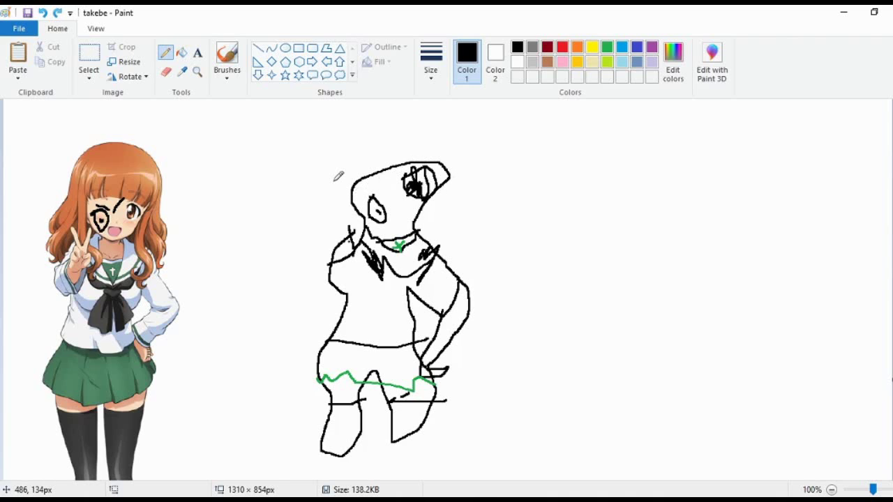
{"action": "left_click", "coordinate": [577, 63]}
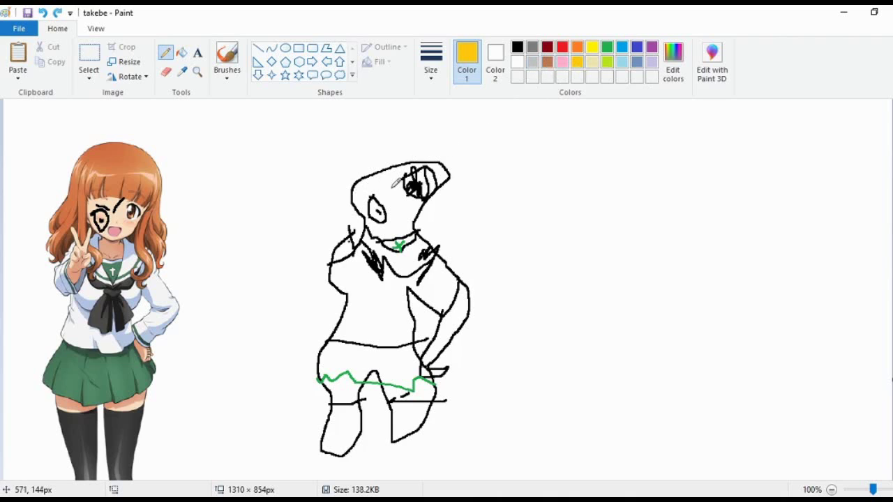
{"action": "mouse_move", "coordinate": [365, 186]}
{"action": "left_mouse_down"}
{"action": "mouse_move", "coordinate": [362, 244]}
{"action": "mouse_move", "coordinate": [356, 224]}
{"action": "mouse_move", "coordinate": [336, 229]}
{"action": "mouse_move", "coordinate": [332, 201]}
{"action": "mouse_move", "coordinate": [381, 147]}
{"action": "mouse_move", "coordinate": [443, 131]}
{"action": "mouse_move", "coordinate": [468, 139]}
{"action": "mouse_move", "coordinate": [478, 159]}
{"action": "mouse_move", "coordinate": [475, 255]}
{"action": "mouse_move", "coordinate": [459, 233]}
{"action": "mouse_move", "coordinate": [449, 252]}
{"action": "mouse_move", "coordinate": [441, 234]}
{"action": "mouse_move", "coordinate": [429, 239]}
{"action": "mouse_move", "coordinate": [413, 298]}
{"action": "mouse_move", "coordinate": [400, 296]}
{"action": "mouse_move", "coordinate": [418, 308]}
{"action": "mouse_move", "coordinate": [447, 244]}
{"action": "mouse_move", "coordinate": [422, 241]}
{"action": "mouse_move", "coordinate": [415, 227]}
{"action": "mouse_move", "coordinate": [468, 173]}
{"action": "mouse_move", "coordinate": [443, 158]}
{"action": "mouse_move", "coordinate": [383, 175]}
{"action": "left_mouse_up"}
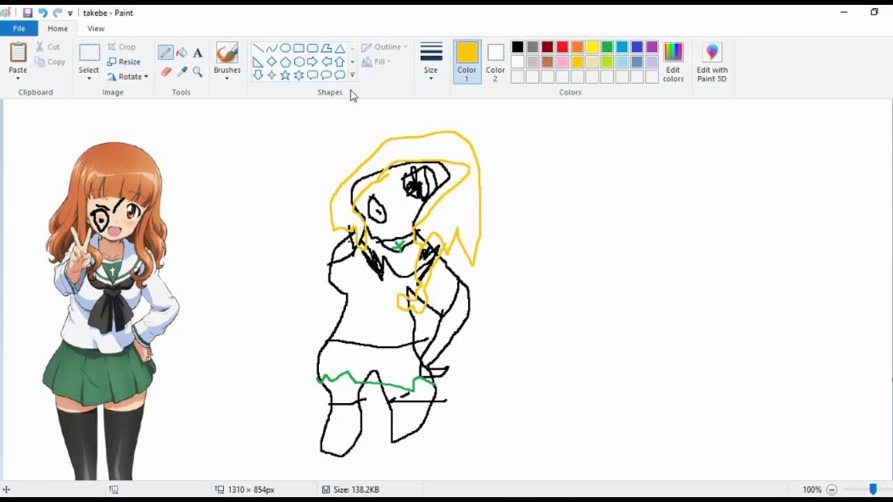
Fill the bent forearm and the raised arm with the pale yellow skin color
{"action": "left_click", "coordinate": [517, 47]}
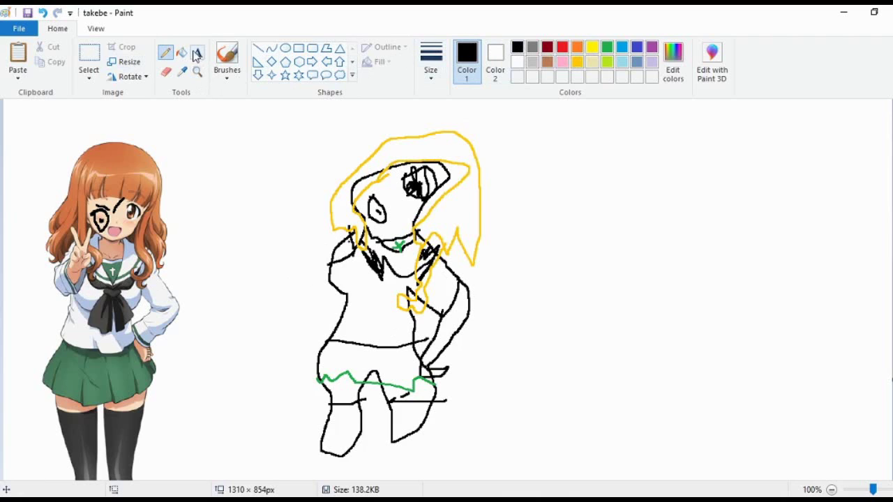
{"action": "left_click", "coordinate": [182, 52]}
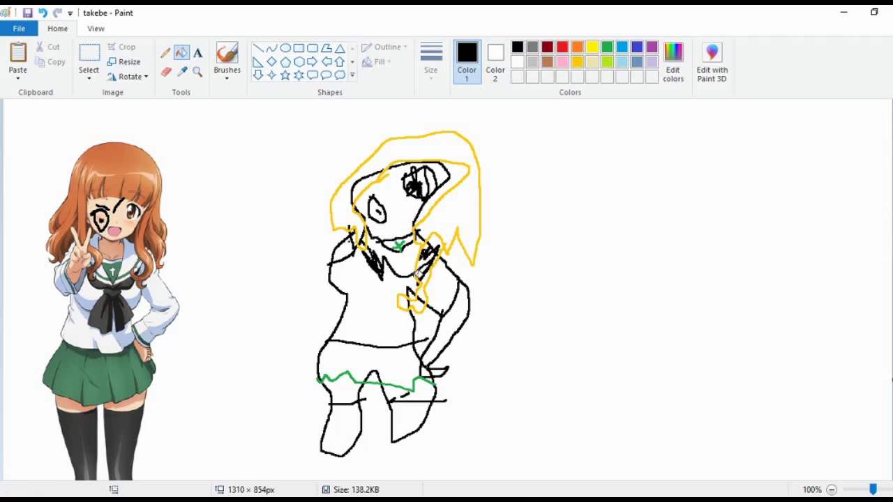
{"action": "left_click", "coordinate": [592, 62]}
{"action": "left_click", "coordinate": [459, 324]}
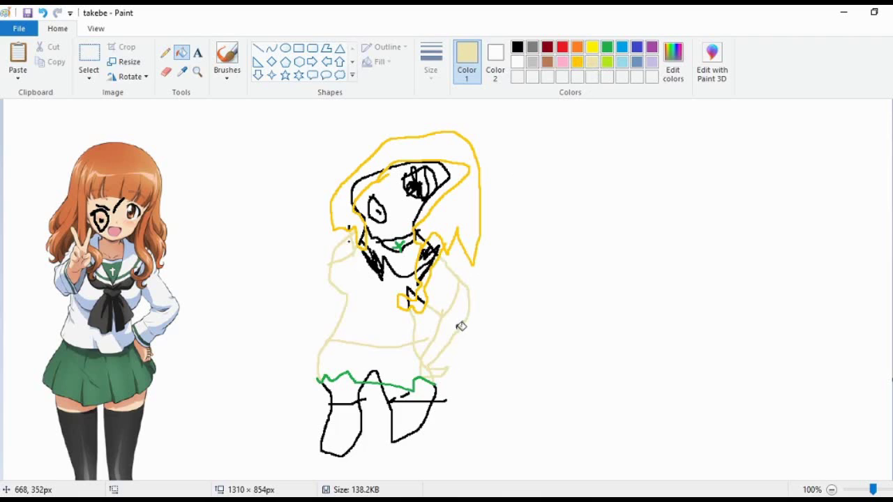
{"action": "key", "text": "ctrl+z"}
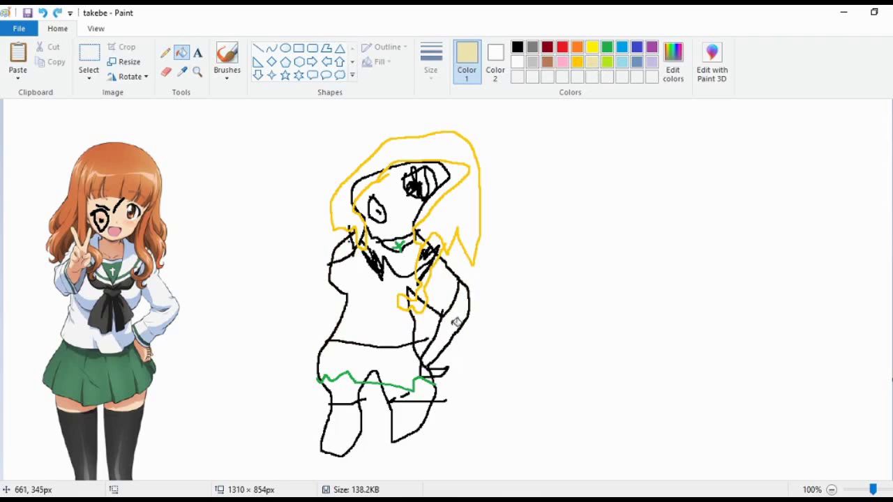
{"action": "left_click", "coordinate": [455, 322]}
{"action": "left_click", "coordinate": [348, 252]}
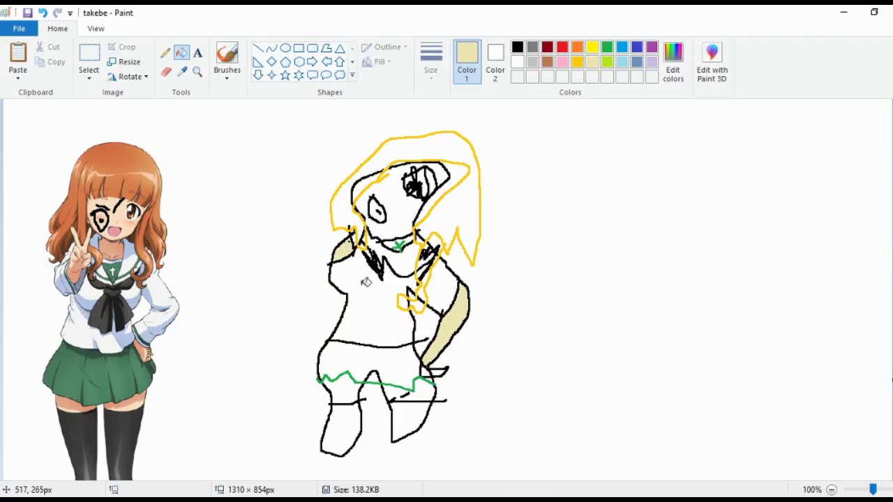
{"action": "left_click", "coordinate": [363, 428]}
{"action": "left_click", "coordinate": [417, 418]}
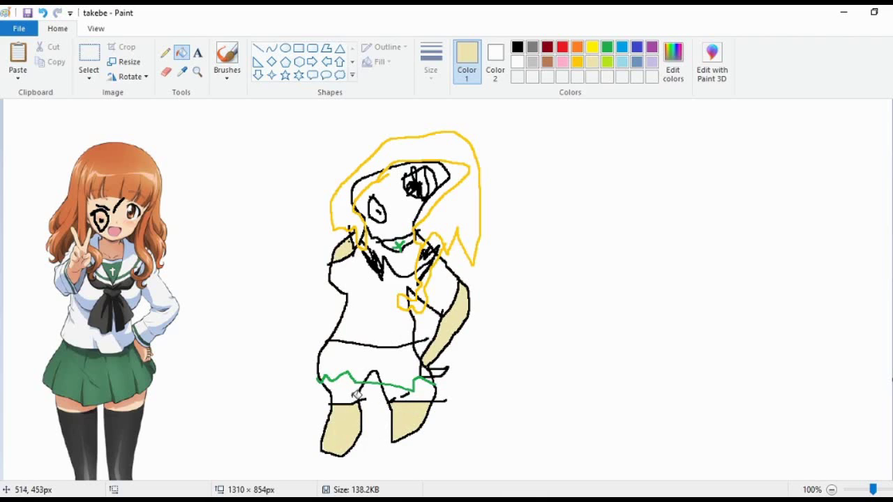
{"action": "key", "text": "ctrl+z"}
{"action": "key", "text": "ctrl+z"}
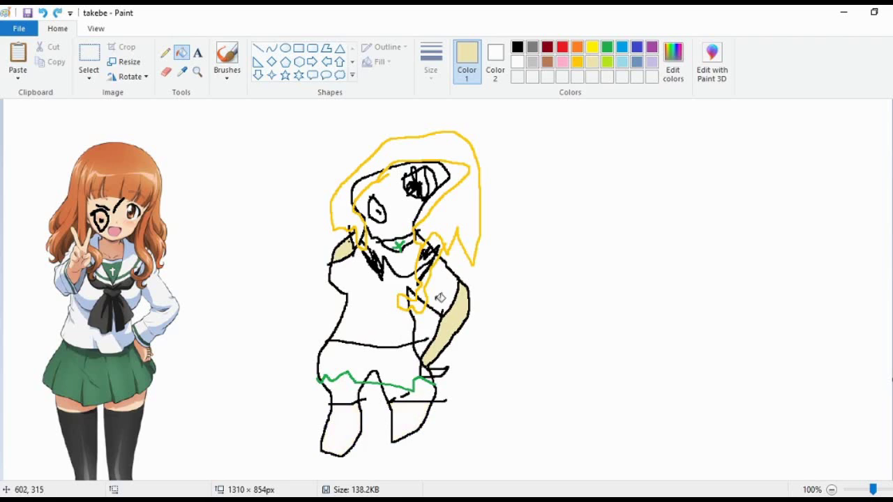
Fill the thighs between the skirt hem and stocking tops, and the face, with the pale yellow skin color
{"action": "left_click", "coordinate": [342, 388]}
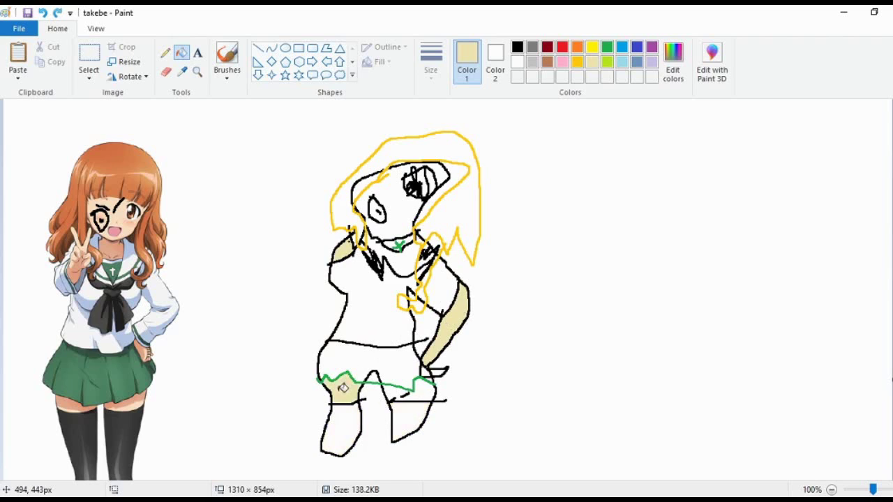
{"action": "left_click", "coordinate": [401, 389]}
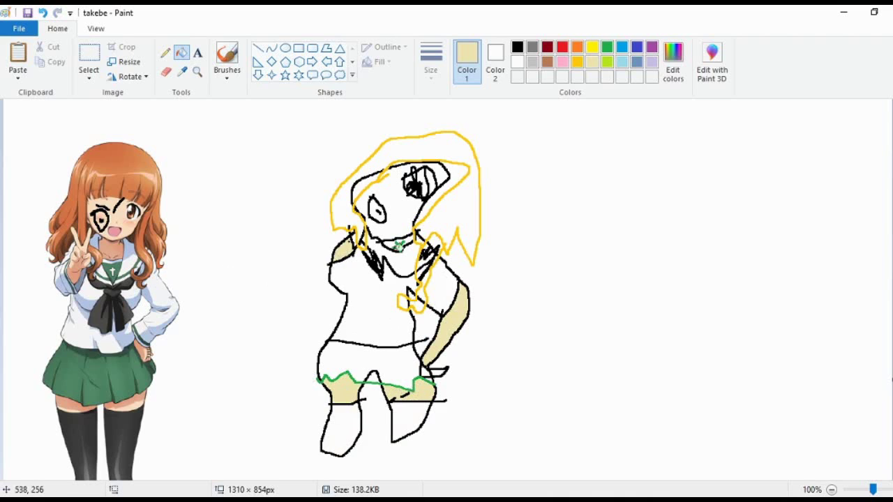
{"action": "left_click", "coordinate": [547, 61]}
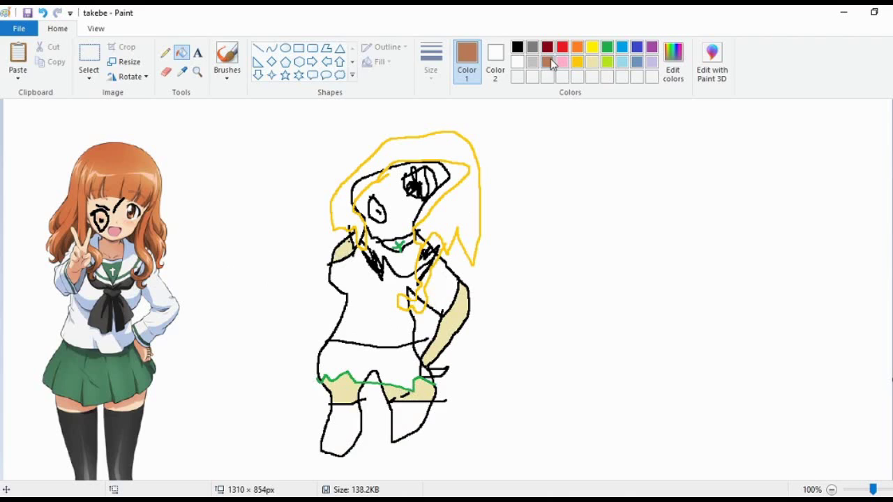
{"action": "left_click", "coordinate": [591, 62]}
{"action": "left_click", "coordinate": [410, 207]}
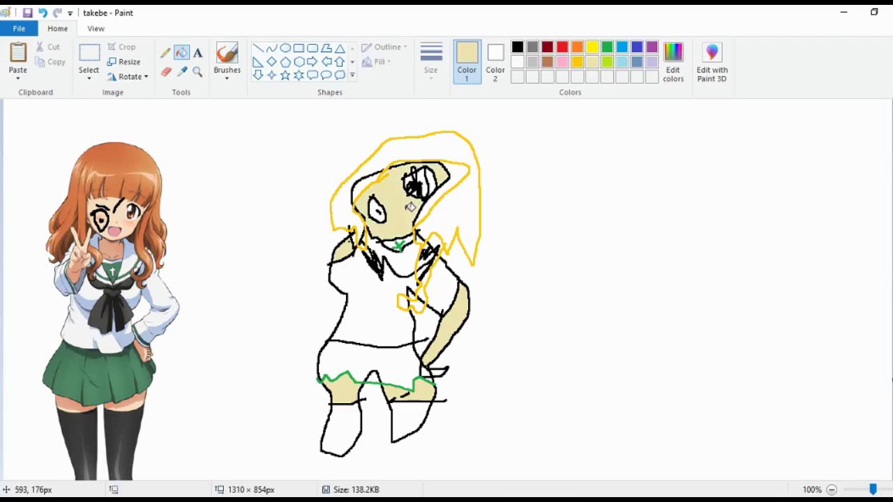
{"action": "left_click", "coordinate": [372, 181]}
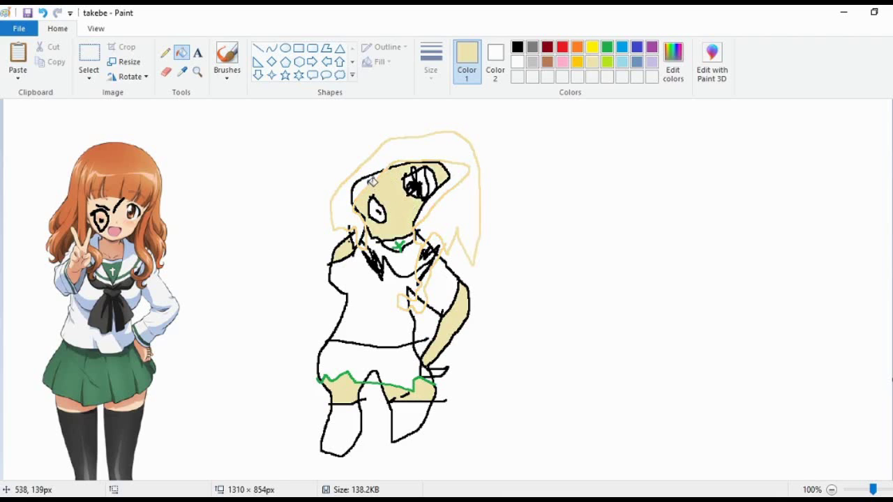
Fill the hair around the head with gold
{"action": "left_click", "coordinate": [577, 62]}
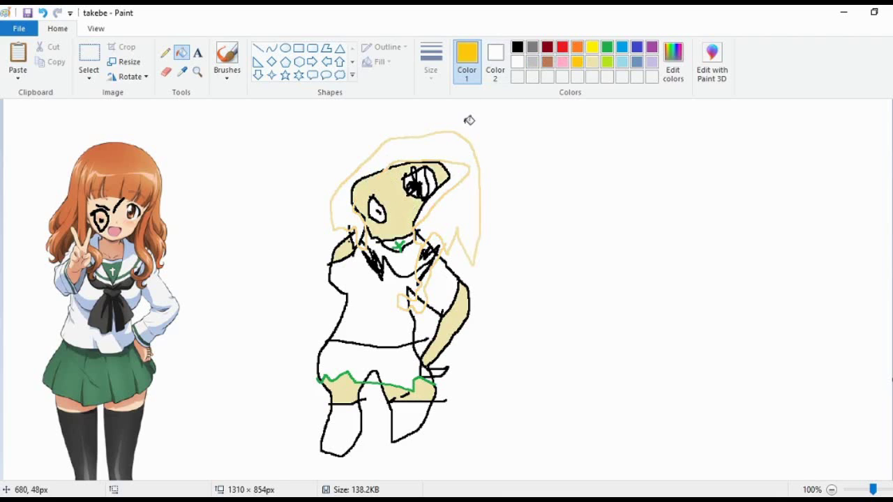
{"action": "left_click", "coordinate": [431, 153]}
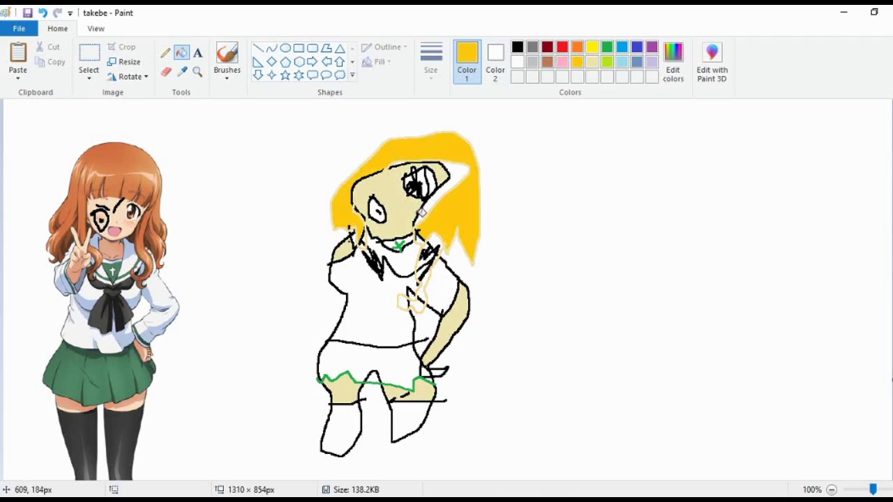
Draw a pink curved smile on the lower face with the Pencil tool
{"action": "left_click", "coordinate": [562, 62]}
{"action": "left_click", "coordinate": [165, 53]}
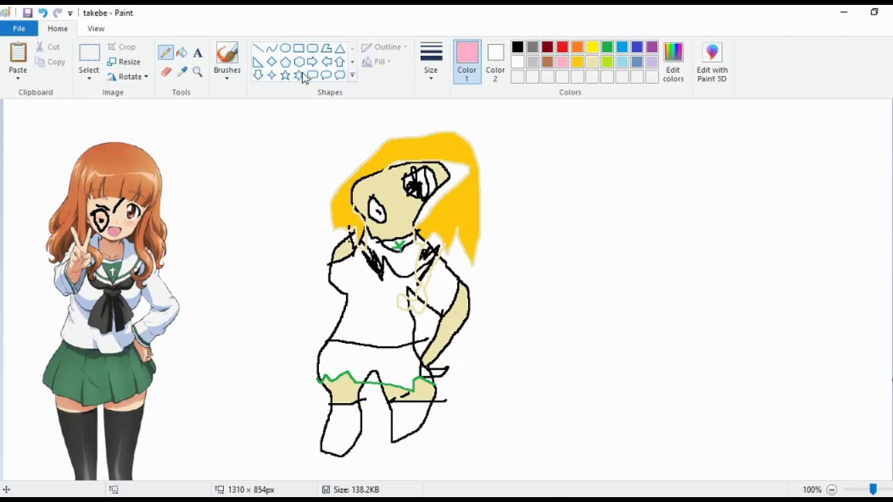
{"action": "left_click", "coordinate": [427, 63]}
{"action": "left_click", "coordinate": [471, 172]}
{"action": "left_click_drag", "start_coordinate": [388, 217], "coordinate": [410, 210]}
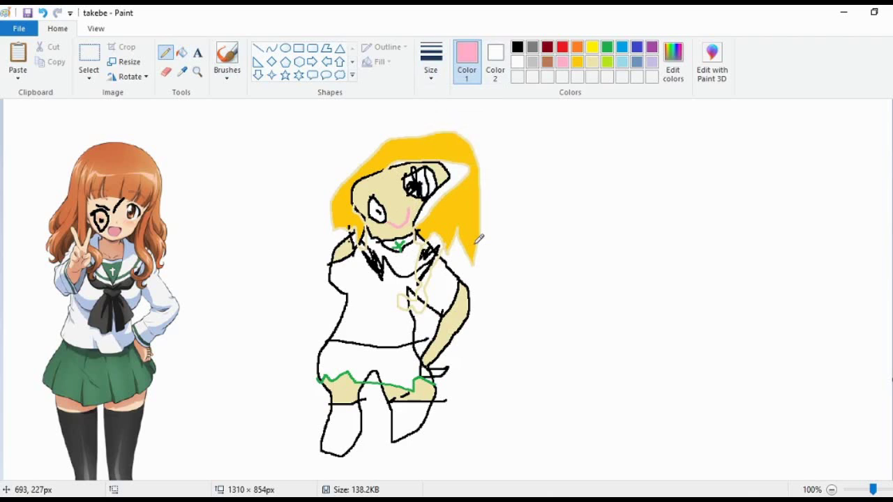
Outline a wide, pointed triangular hat across the top of the drawn girl's head with the thickest black Pencil line
{"action": "left_click", "coordinate": [517, 47]}
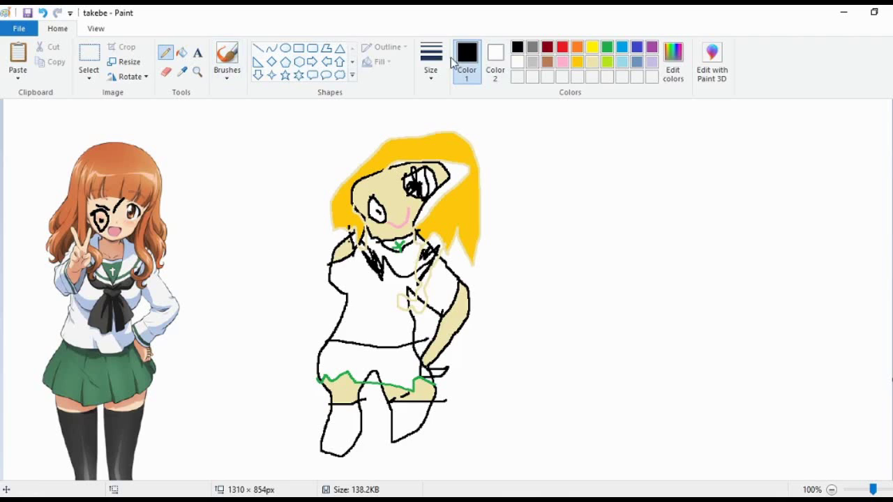
{"action": "left_click", "coordinate": [430, 69]}
{"action": "left_click", "coordinate": [451, 178]}
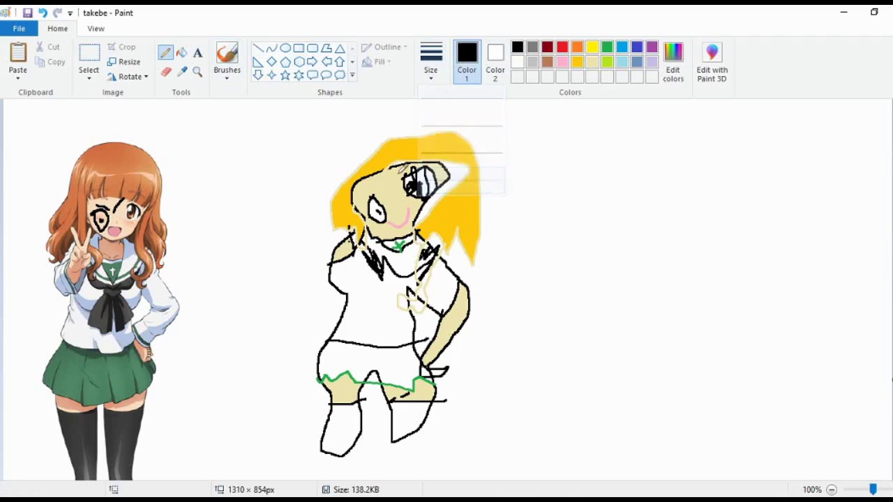
{"action": "mouse_move", "coordinate": [251, 174]}
{"action": "left_mouse_down"}
{"action": "mouse_move", "coordinate": [515, 156]}
{"action": "mouse_move", "coordinate": [397, 102]}
{"action": "mouse_move", "coordinate": [280, 161]}
{"action": "mouse_move", "coordinate": [252, 187]}
{"action": "left_mouse_up"}
{"action": "scroll", "coordinate": [510, 160], "scroll_direction": "up", "scroll_amount": 1}
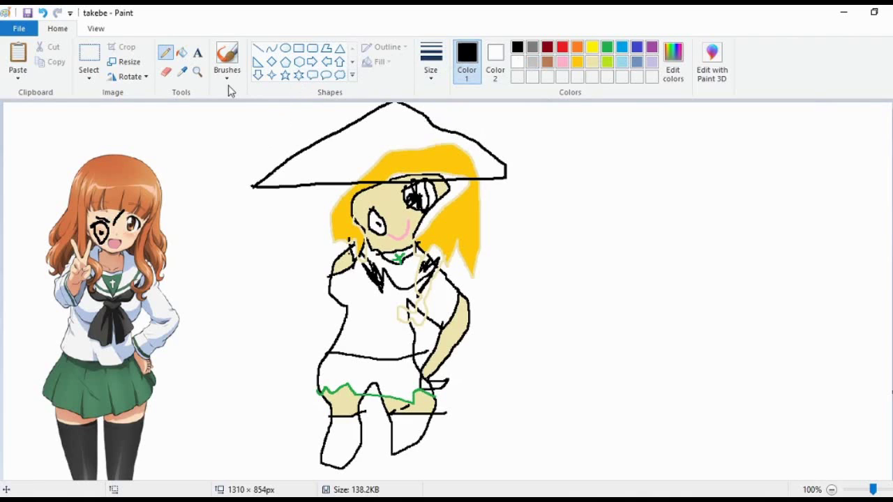
Fill the whole hat with black, including the gold hair area and pale outline strips inside it
{"action": "left_click", "coordinate": [181, 53]}
{"action": "left_click", "coordinate": [359, 143]}
{"action": "left_click", "coordinate": [423, 163]}
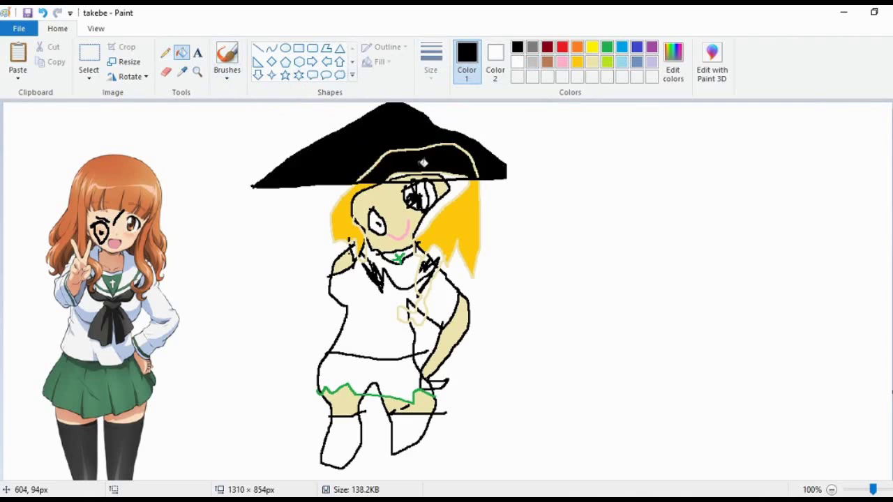
{"action": "left_click", "coordinate": [430, 145]}
{"action": "left_click", "coordinate": [428, 171]}
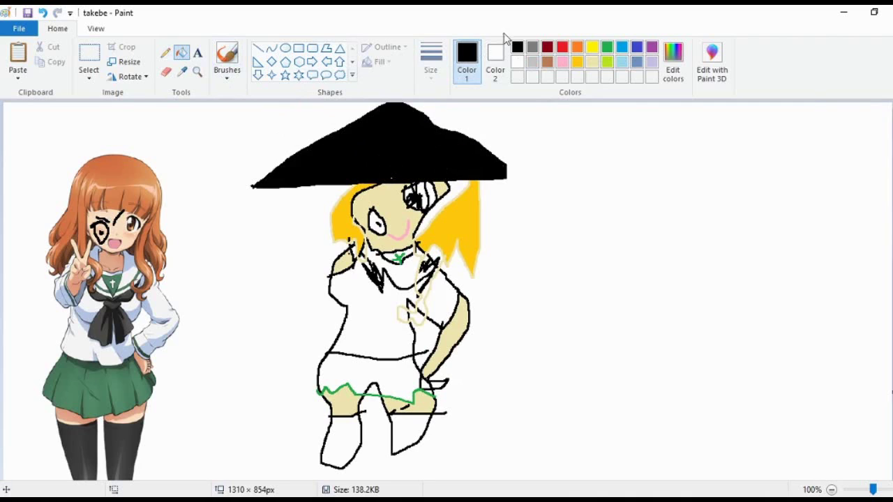
Draw a green outline of a four-legged animal across the black hat with the Pencil tool, with a small red tongue at its mouth
{"action": "left_click", "coordinate": [607, 47]}
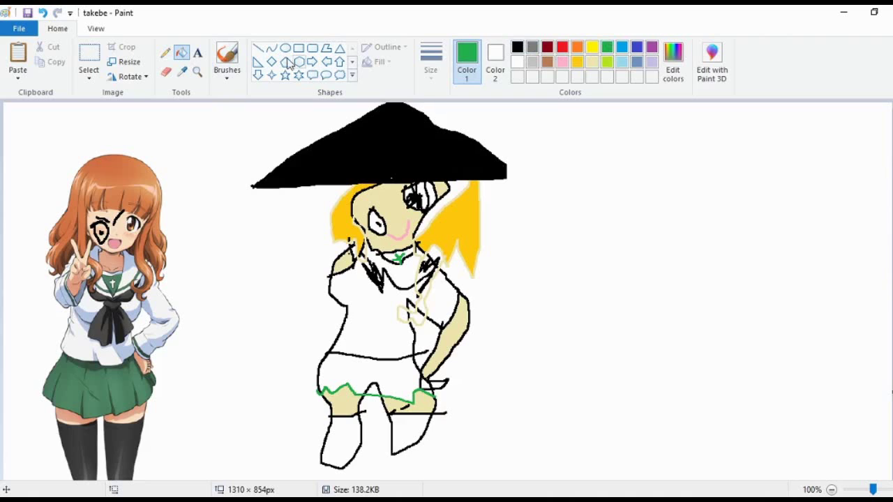
{"action": "left_click", "coordinate": [165, 56]}
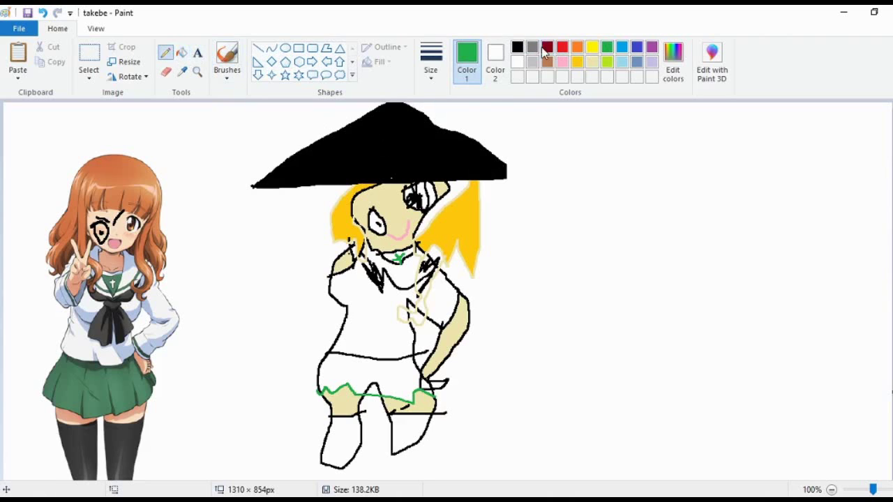
{"action": "mouse_move", "coordinate": [346, 150]}
{"action": "left_mouse_down"}
{"action": "mouse_move", "coordinate": [434, 138]}
{"action": "mouse_move", "coordinate": [429, 129]}
{"action": "mouse_move", "coordinate": [454, 140]}
{"action": "mouse_move", "coordinate": [440, 168]}
{"action": "mouse_move", "coordinate": [414, 160]}
{"action": "left_mouse_up"}
{"action": "mouse_move", "coordinate": [373, 155]}
{"action": "left_mouse_down"}
{"action": "mouse_move", "coordinate": [332, 175]}
{"action": "mouse_move", "coordinate": [348, 151]}
{"action": "mouse_move", "coordinate": [331, 155]}
{"action": "mouse_move", "coordinate": [353, 148]}
{"action": "left_mouse_up"}
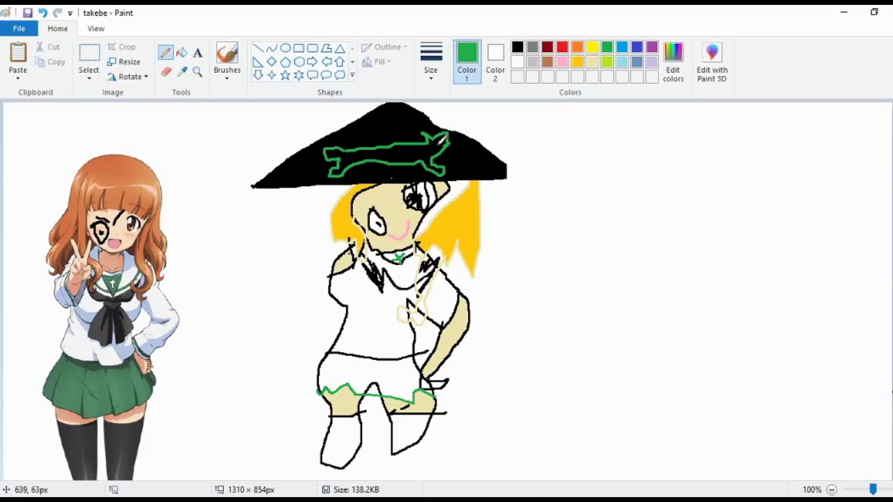
{"action": "left_click", "coordinate": [563, 47]}
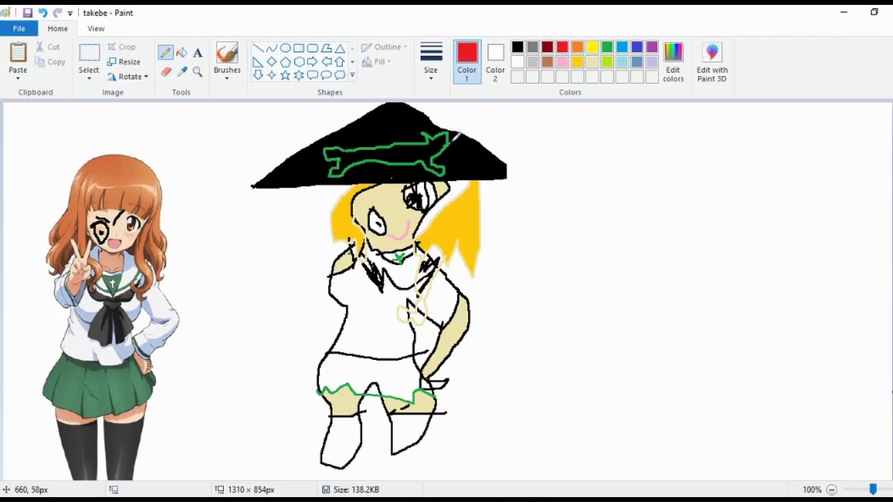
{"action": "left_click_drag", "start_coordinate": [450, 143], "coordinate": [446, 151]}
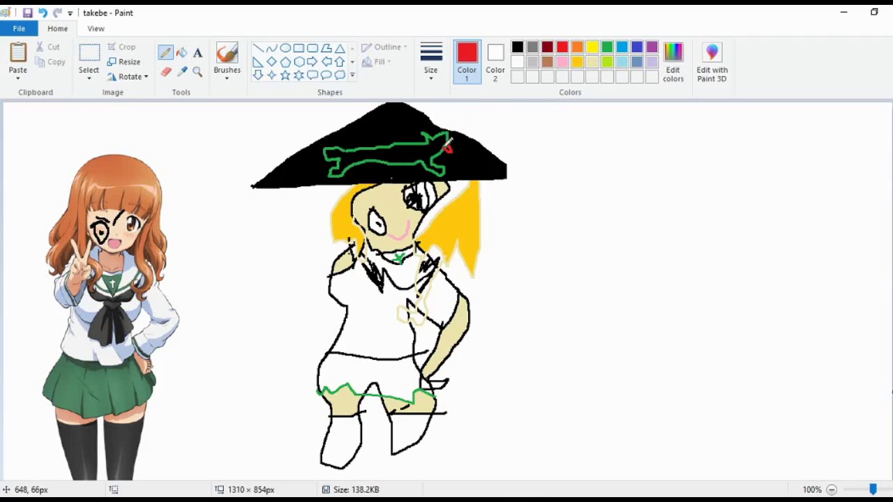
{"action": "left_click", "coordinate": [609, 47]}
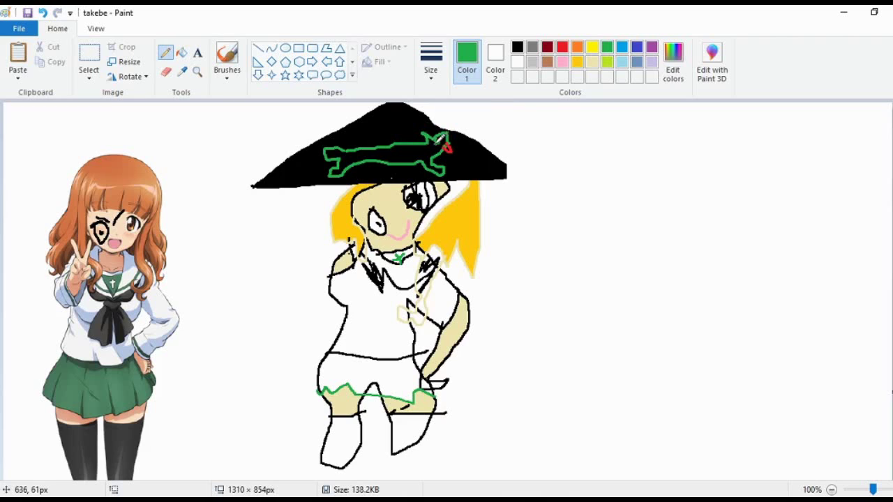
Draw a yellow band with a square buckle in its middle across the lower part of the black hat
{"action": "left_click", "coordinate": [592, 47]}
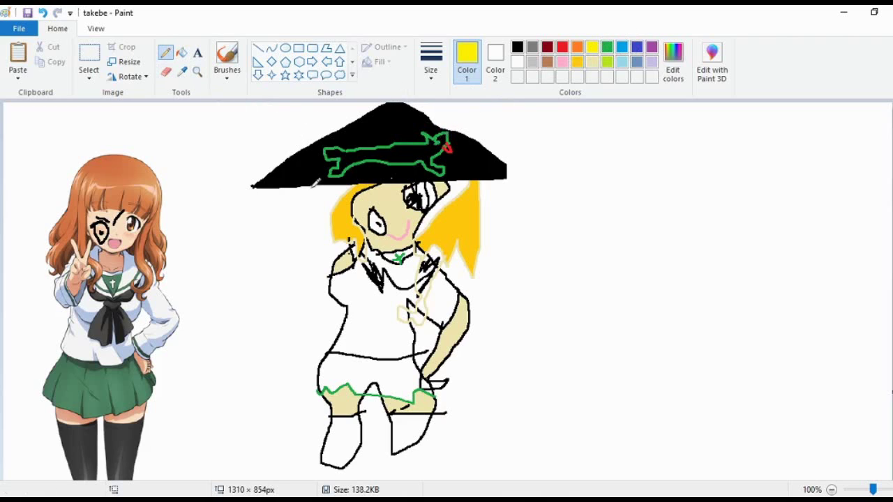
{"action": "mouse_move", "coordinate": [272, 170]}
{"action": "left_mouse_down"}
{"action": "mouse_move", "coordinate": [373, 158]}
{"action": "mouse_move", "coordinate": [380, 147]}
{"action": "mouse_move", "coordinate": [389, 149]}
{"action": "mouse_move", "coordinate": [381, 166]}
{"action": "mouse_move", "coordinate": [384, 155]}
{"action": "mouse_move", "coordinate": [502, 155]}
{"action": "left_mouse_up"}
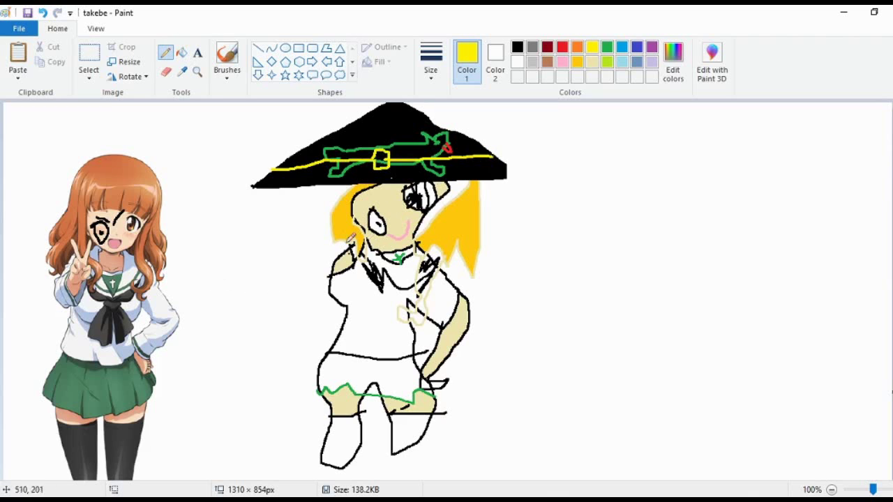
{"action": "scroll", "coordinate": [101, 303], "scroll_direction": "down", "scroll_amount": 3}
{"action": "scroll", "coordinate": [106, 300], "scroll_direction": "up", "scroll_amount": 3}
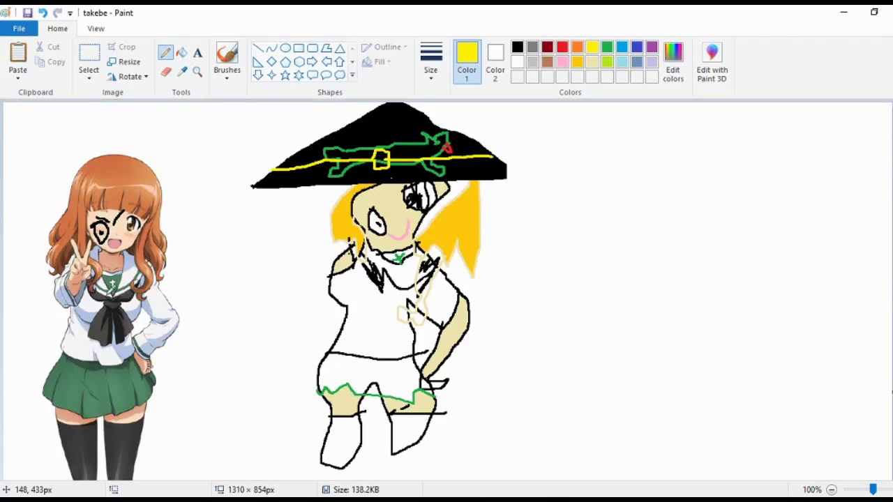